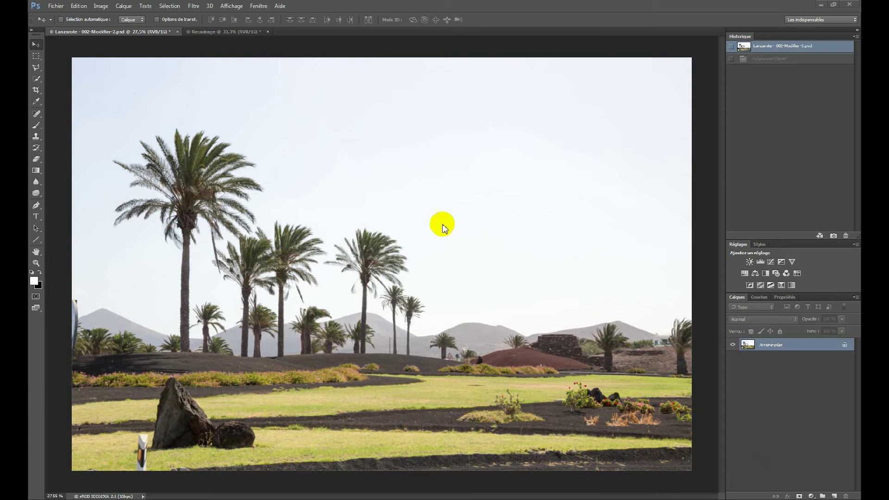
Compare the original daytime photo with the finished sunset version, then return to the original.
left_click(224, 35)
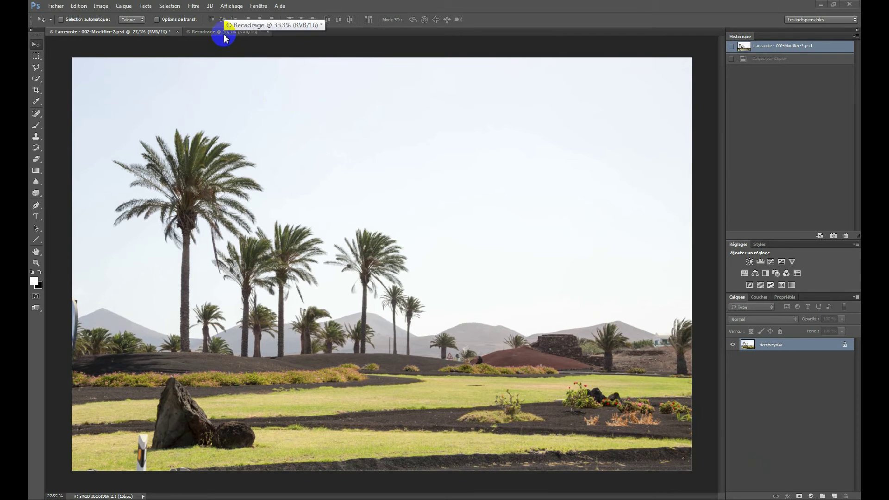
left_click(224, 35)
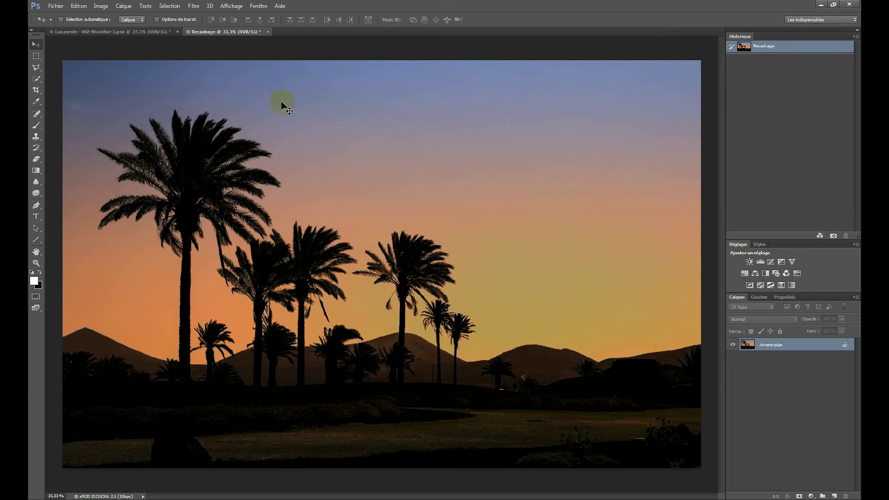
left_click_drag(204, 74, 124, 35)
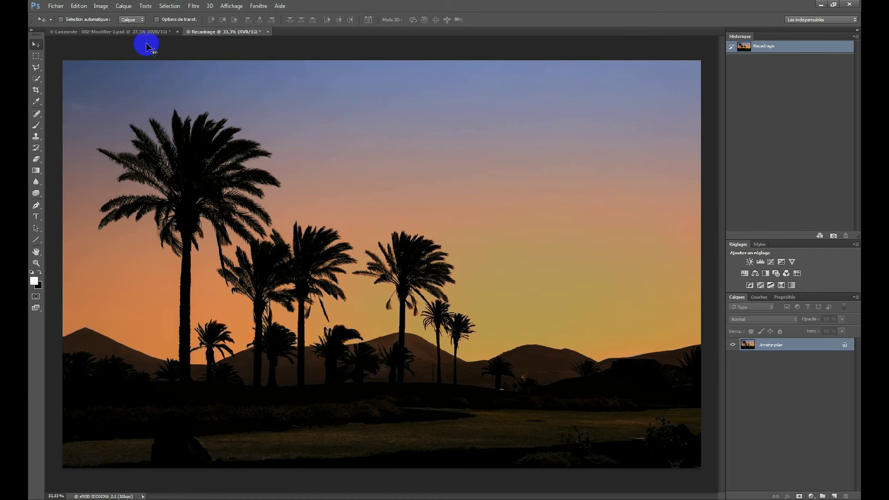
left_click(124, 33)
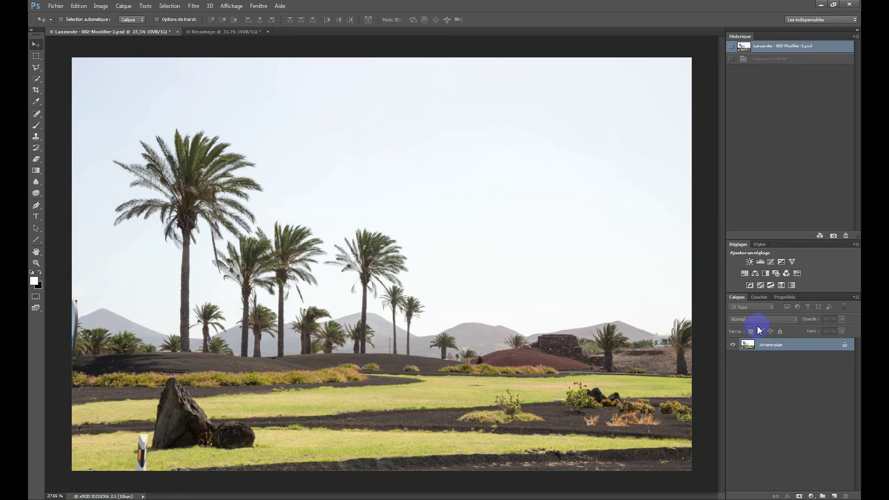
Duplicate the Arrière-plan background layer as Calque 1.
left_click_drag(756, 330, 785, 351)
key("ctrl+j")
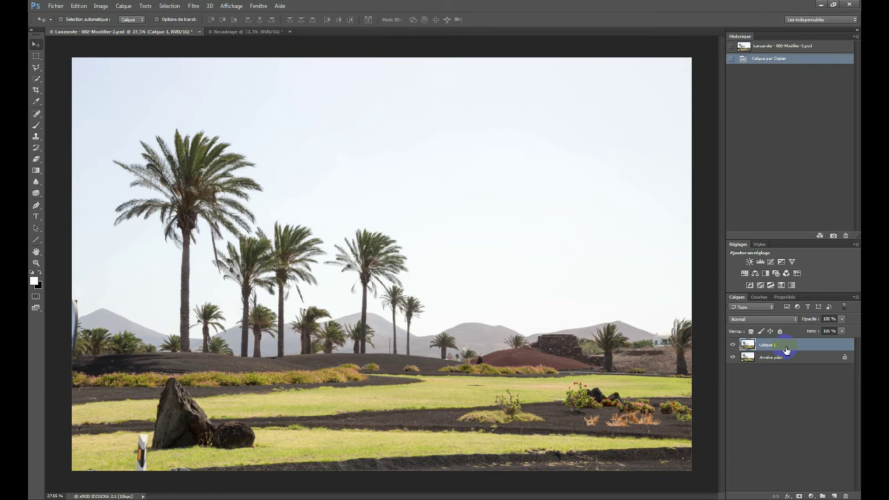
left_click(194, 6)
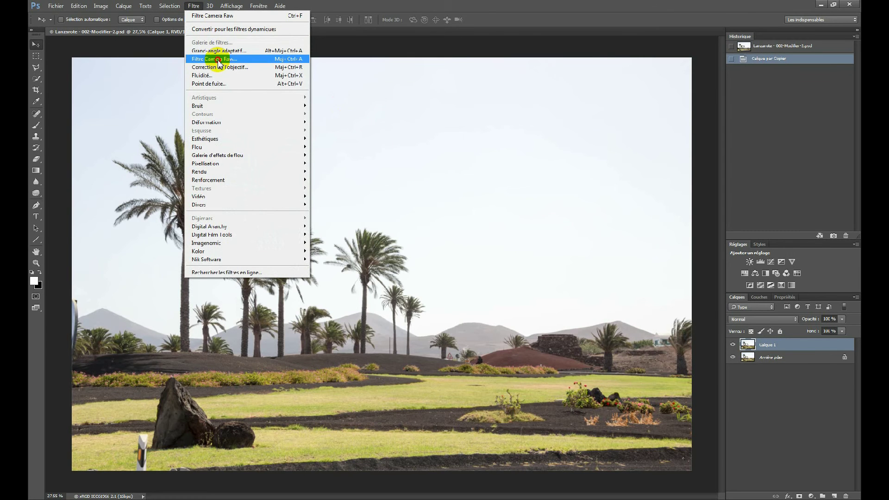
In Camera Raw, set Exposition -2,90, Tons clairs +100, lower Tons foncés, and set Clarté to 60.
left_click(217, 60)
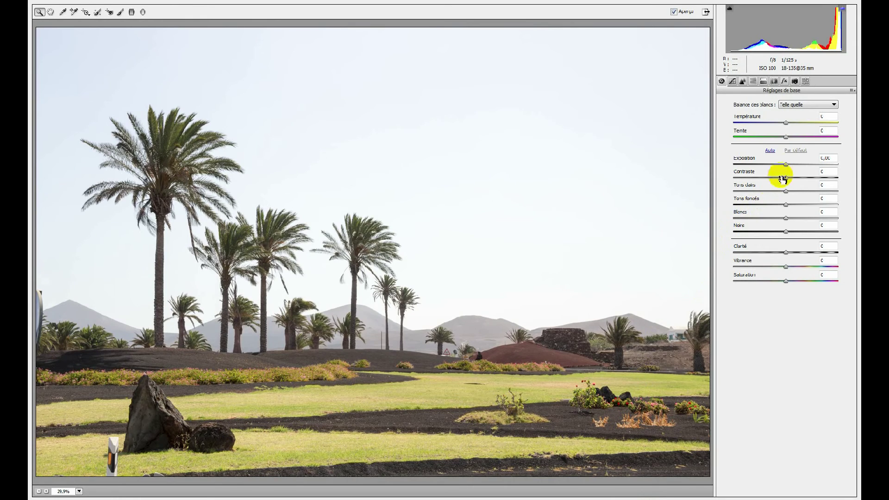
left_click_drag(785, 164, 755, 164)
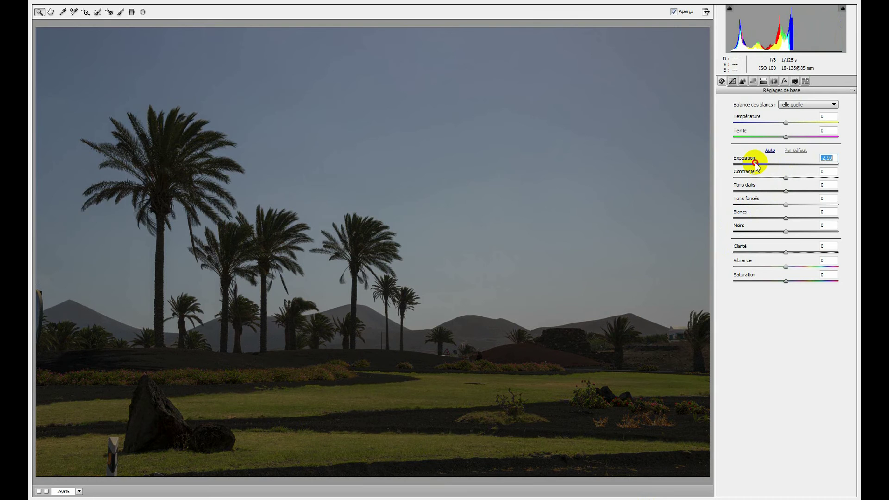
left_click_drag(755, 164, 836, 177)
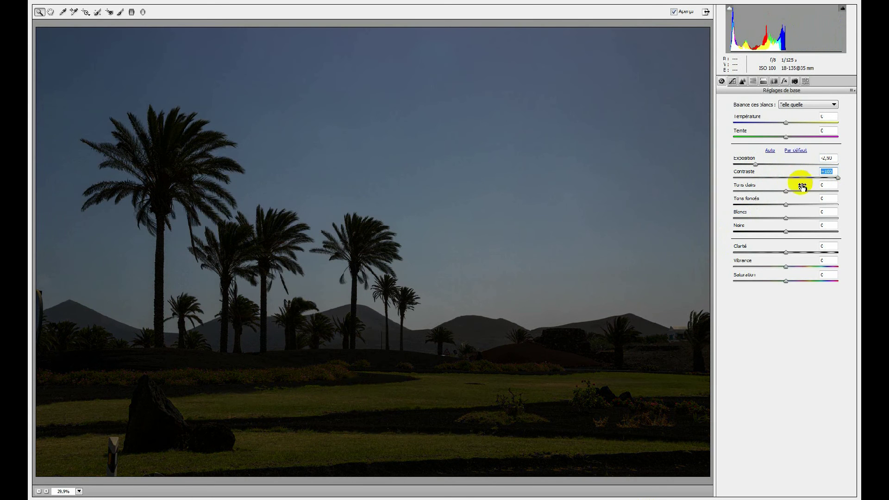
left_click_drag(788, 191, 838, 189)
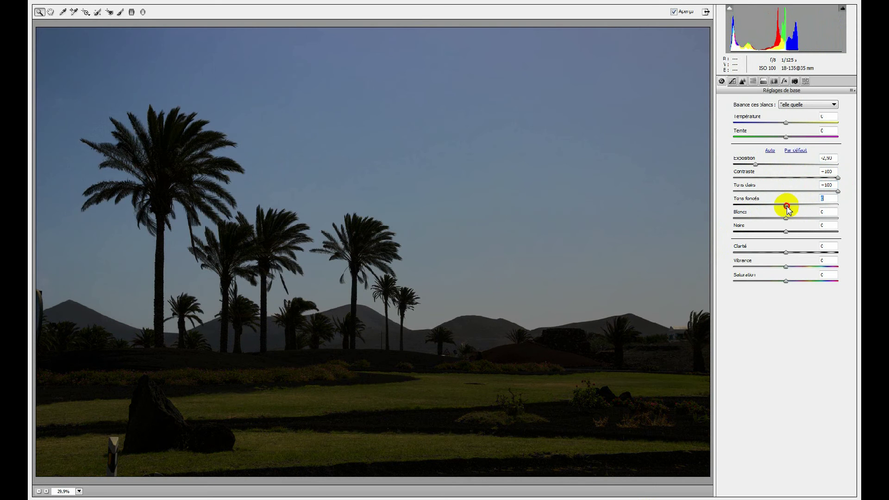
left_click_drag(786, 204, 751, 204)
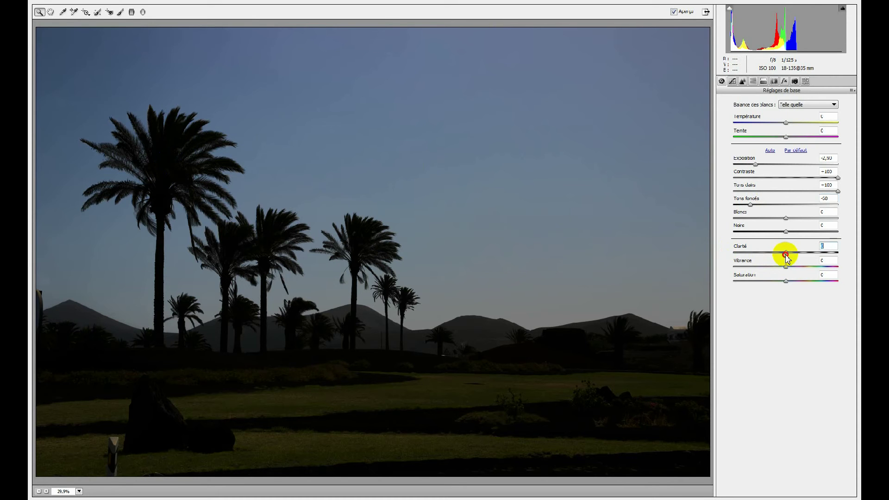
left_click_drag(786, 253, 840, 263)
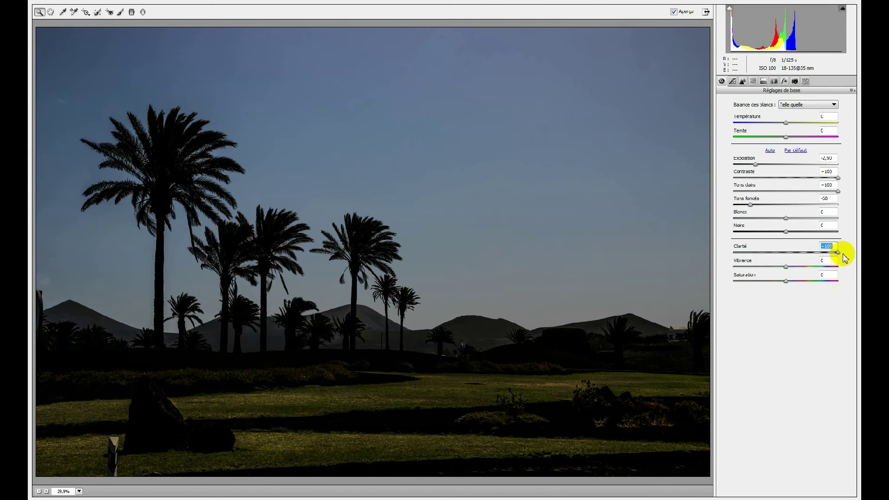
left_click_drag(838, 252, 808, 254)
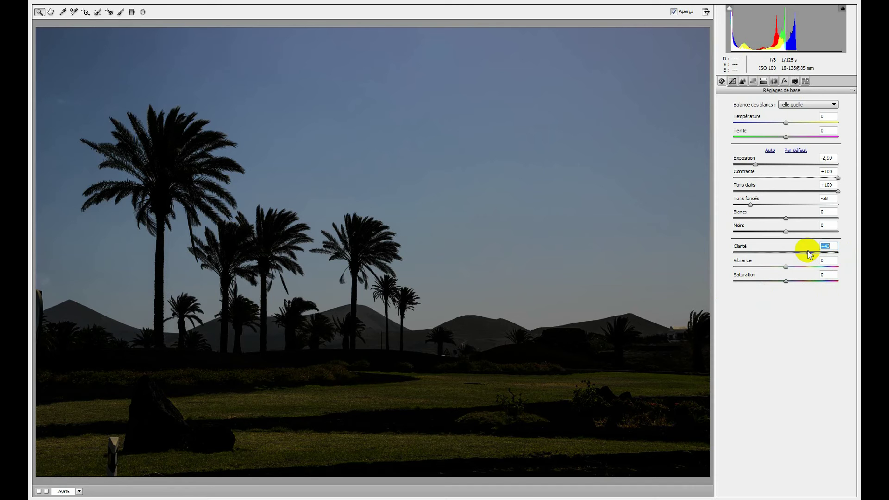
left_click(132, 12)
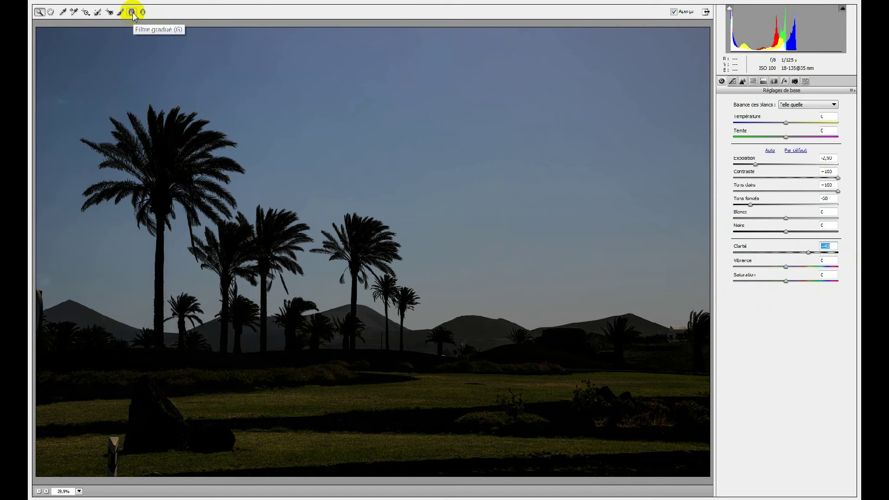
Add a graduated filter with Saturation reset to 0, spanning the sky from horizon to top edge.
left_click(132, 12)
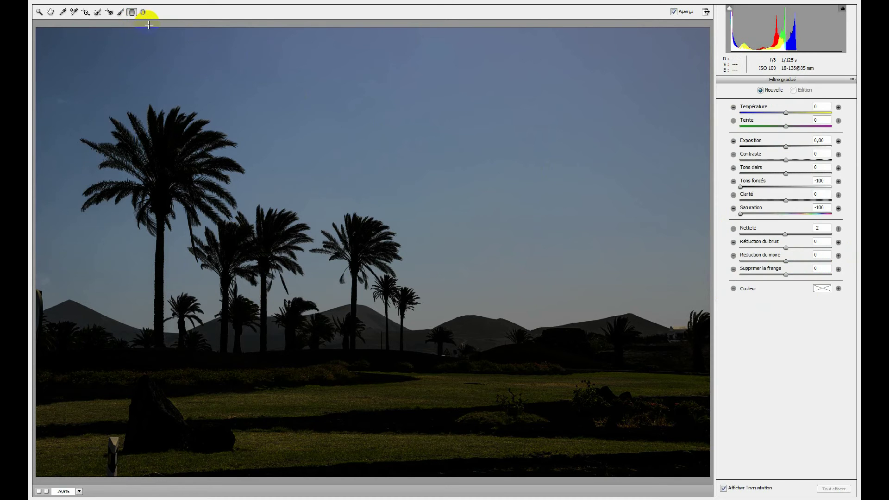
left_click(746, 224)
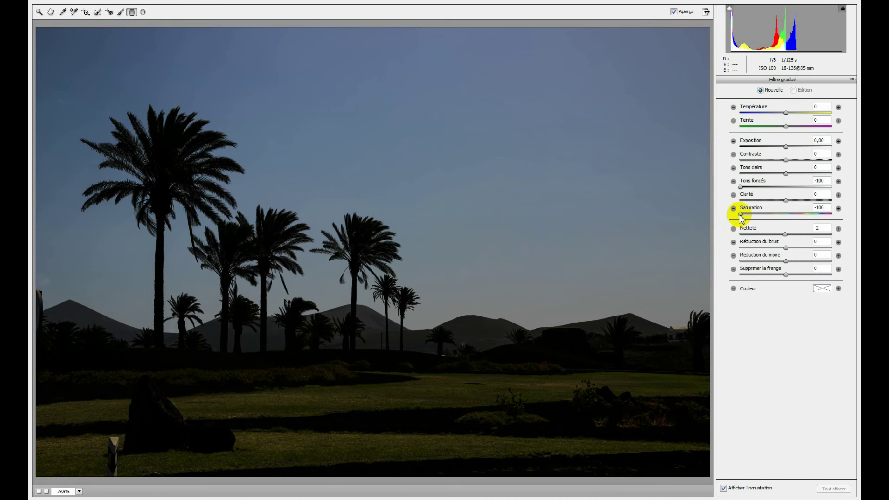
double_click(741, 214)
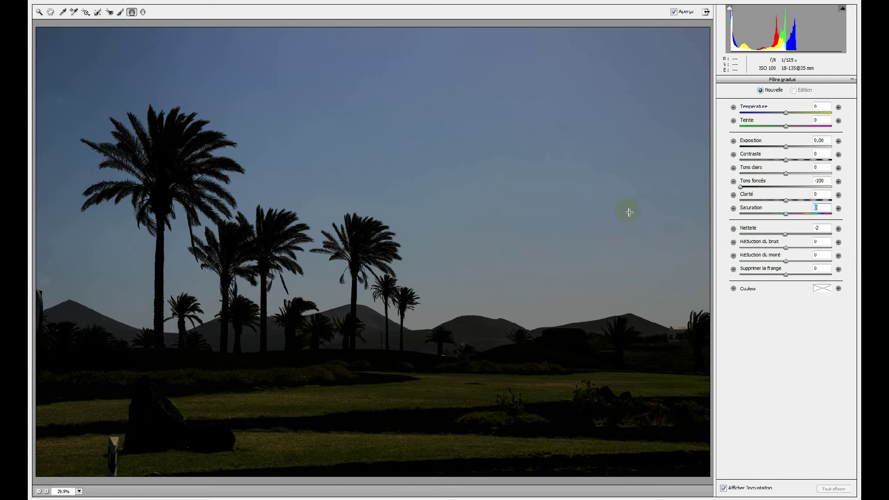
mouse_move(385, 253)
left_mouse_down()
mouse_move(364, 306)
mouse_move(361, 34)
left_mouse_up()
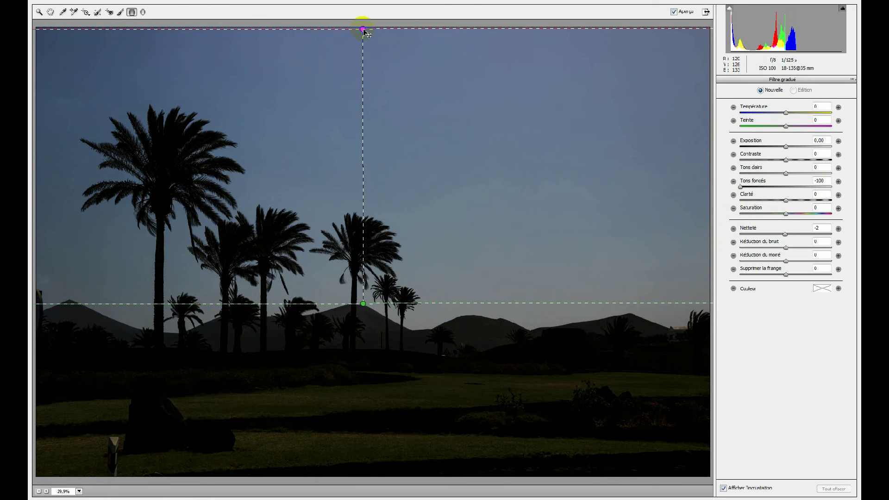
left_click_drag(361, 34, 363, 28)
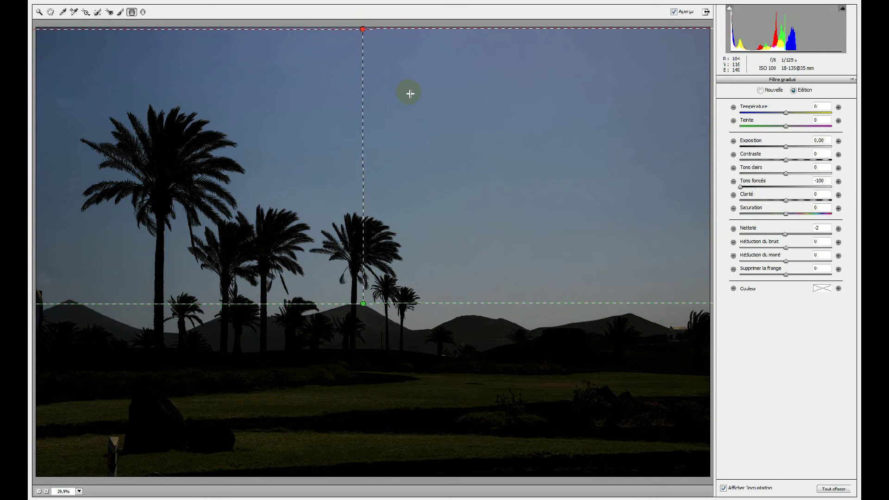
Warm the sky gradient toward yellow, lift its shadows and boost its saturation slightly.
left_click(787, 113)
mouse_move(787, 113)
left_mouse_down()
mouse_move(832, 113)
mouse_move(794, 126)
mouse_move(830, 131)
left_mouse_up()
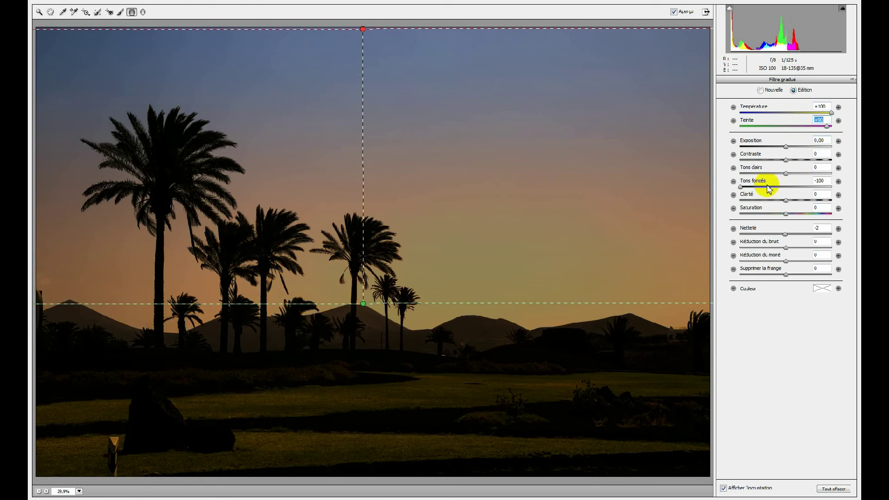
left_click_drag(741, 187, 787, 187)
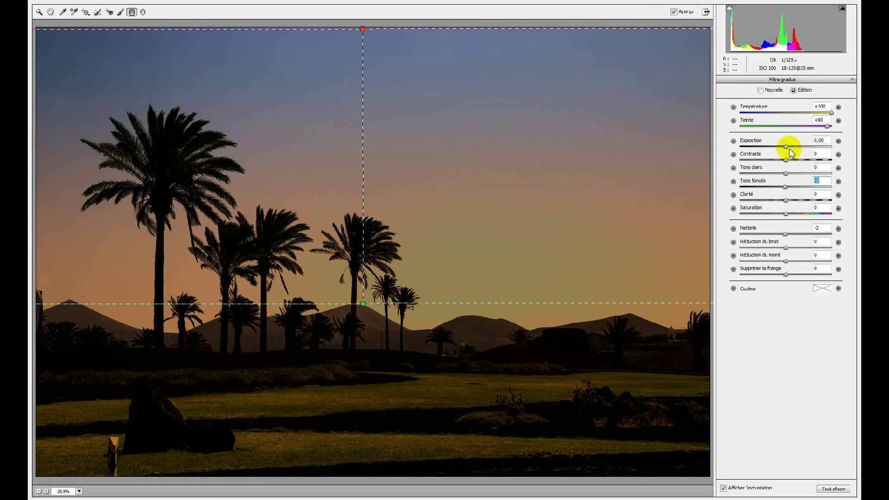
left_click_drag(786, 213, 794, 219)
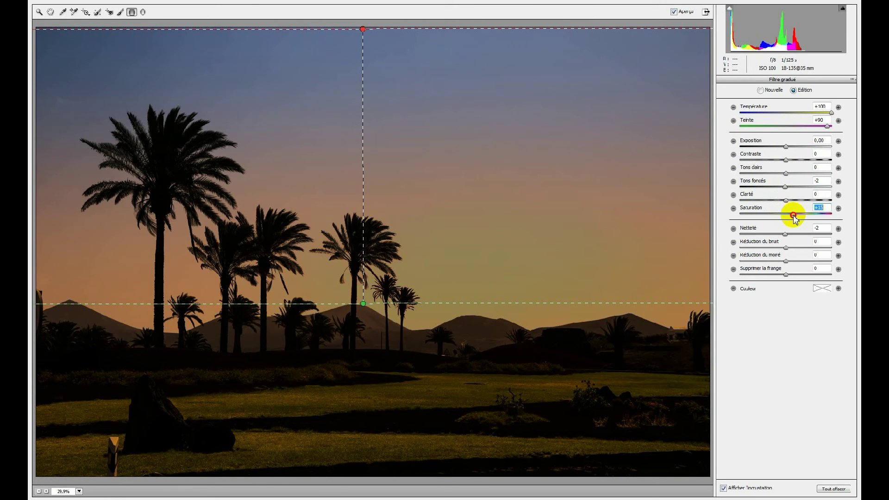
Zoom in on the palm edges and set Supprimer la frange to +100.
left_click(785, 275)
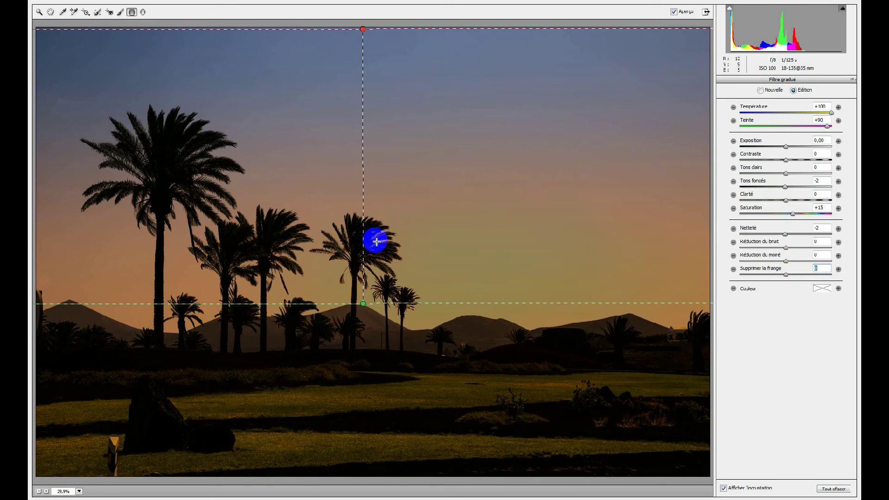
left_click(384, 221)
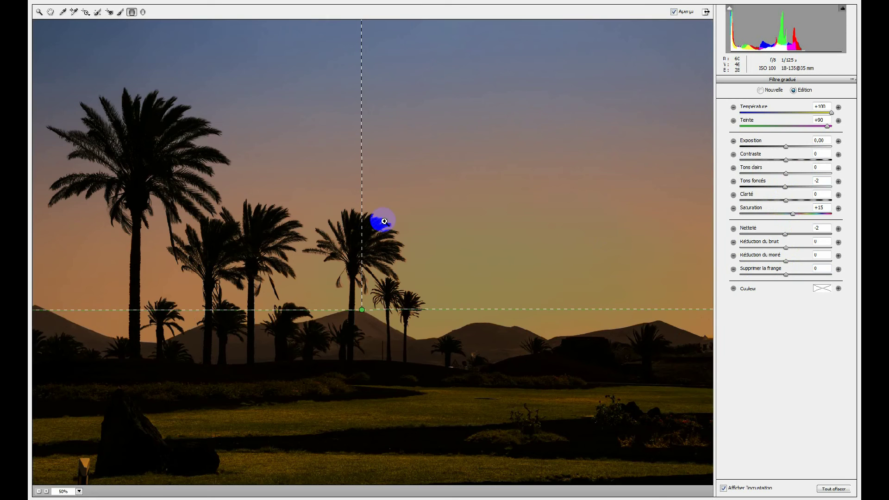
left_click(384, 222)
left_click(384, 221)
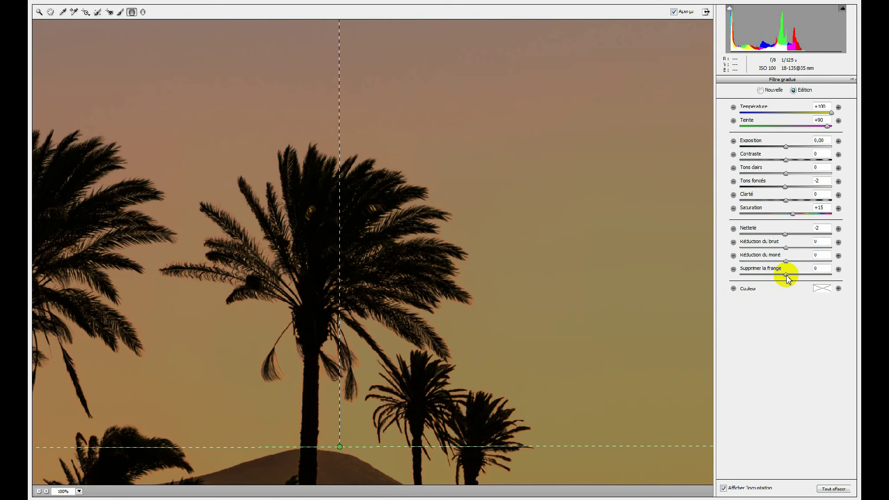
left_click_drag(786, 276, 834, 273)
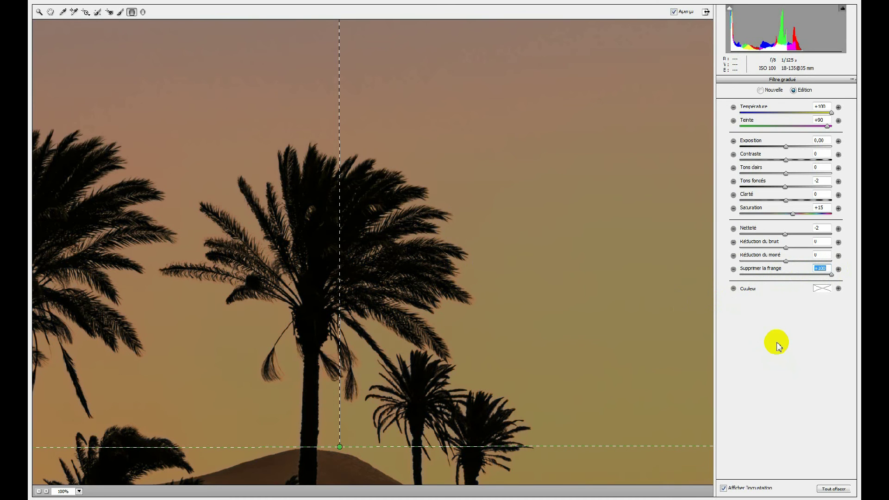
key("ctrl+0")
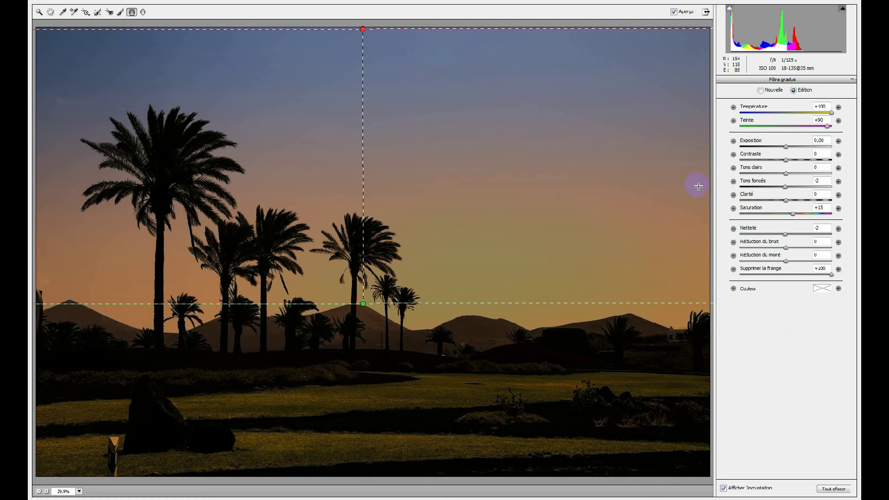
Add a second graduated filter from the bottom edge to the horizon with Température, Teinte and Saturation reset.
left_click(777, 96)
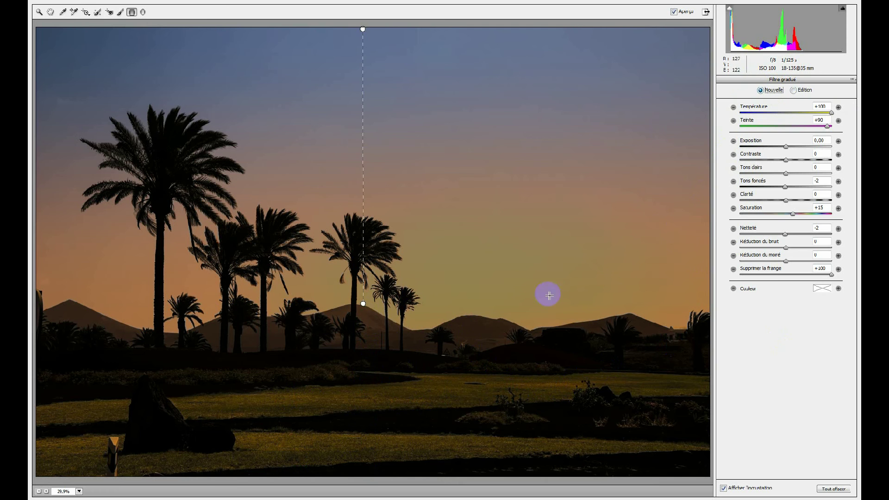
left_click_drag(372, 474, 371, 307)
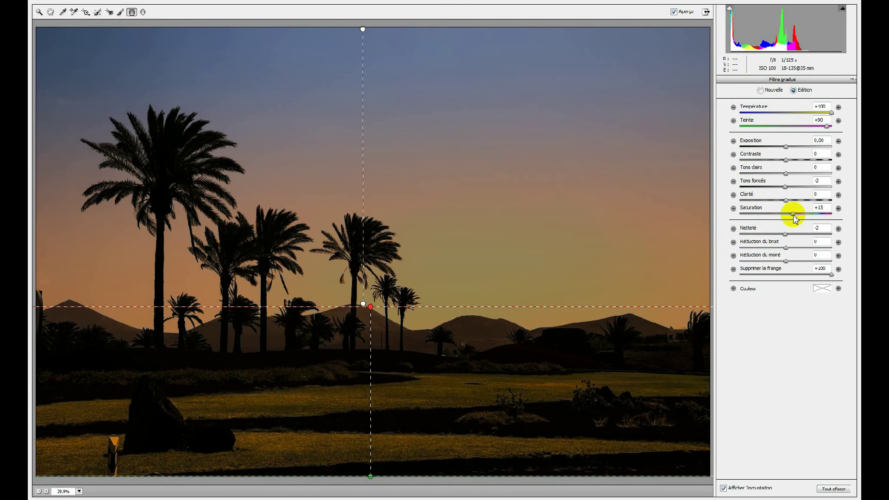
double_click(792, 213)
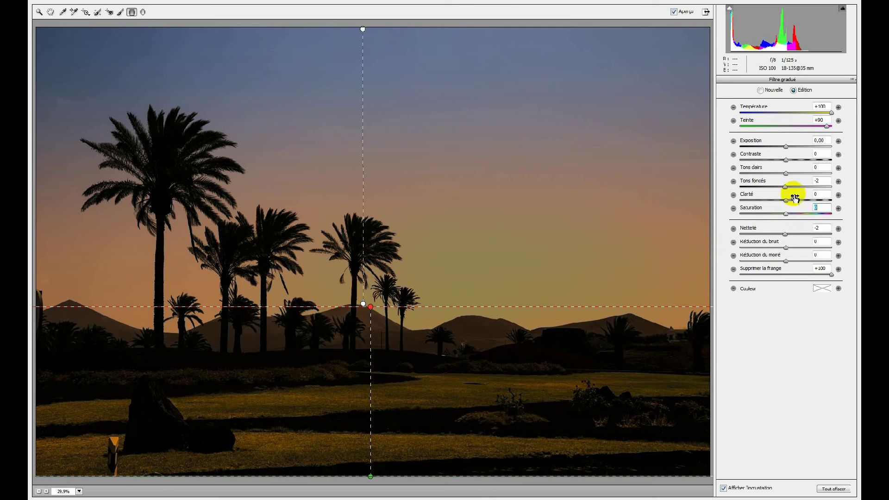
double_click(827, 126)
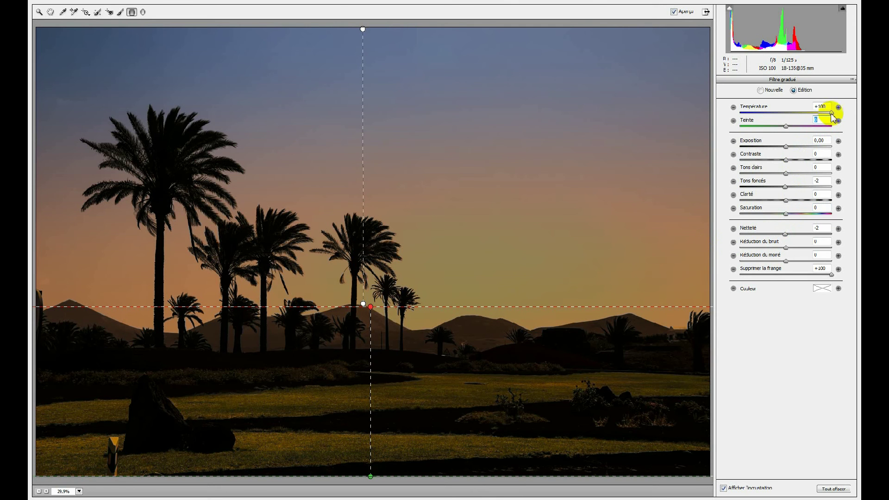
double_click(832, 113)
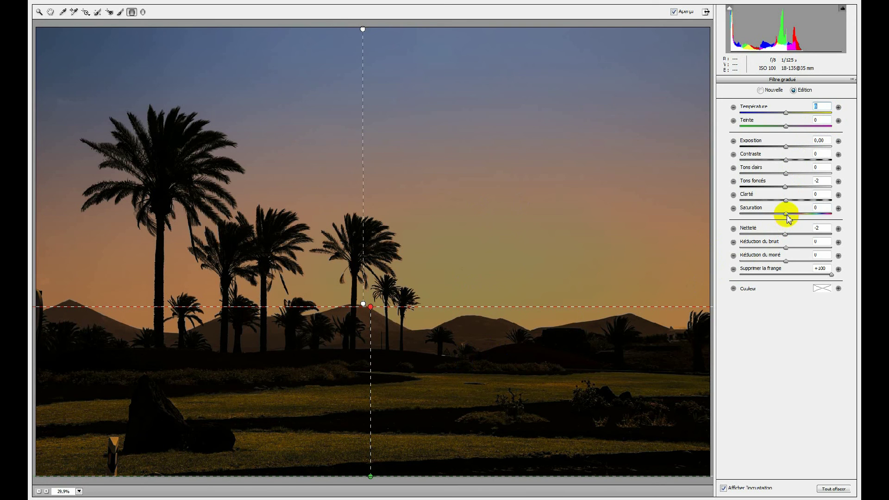
Set the foreground filter to Saturation -100 and Tons foncés -63, and apply the Camera Raw edits.
left_click_drag(786, 214, 725, 206)
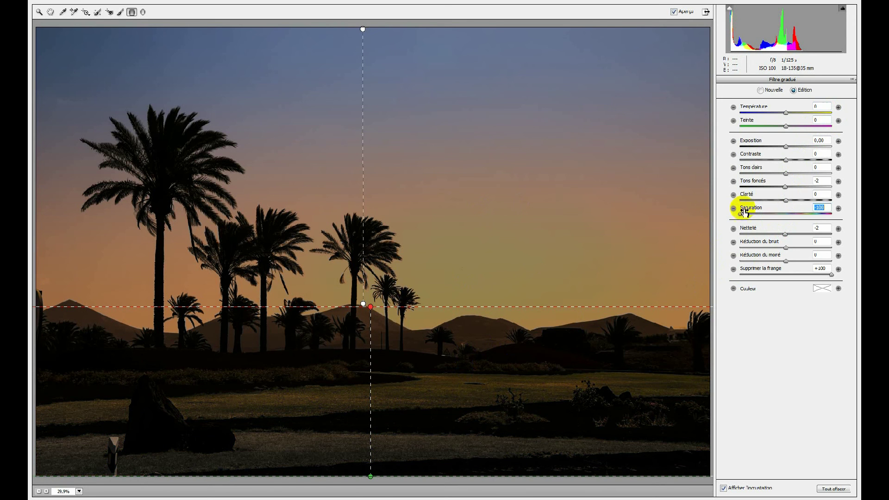
left_click_drag(786, 187, 756, 187)
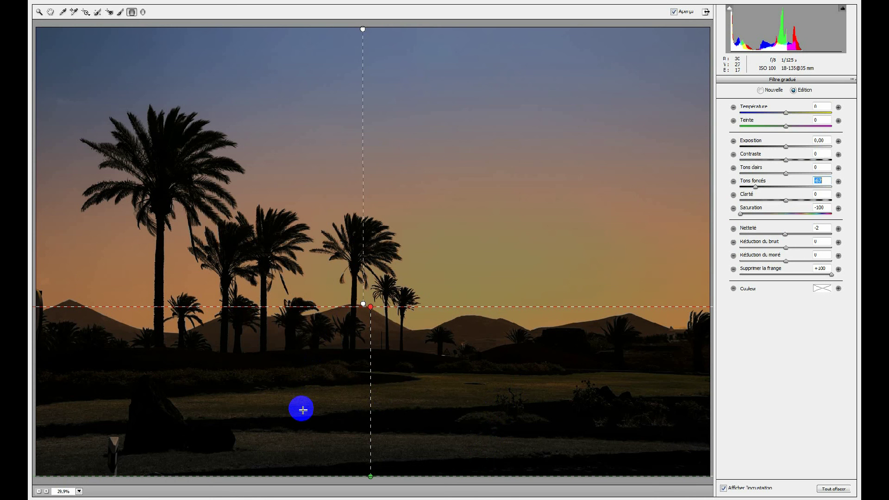
left_click(829, 498)
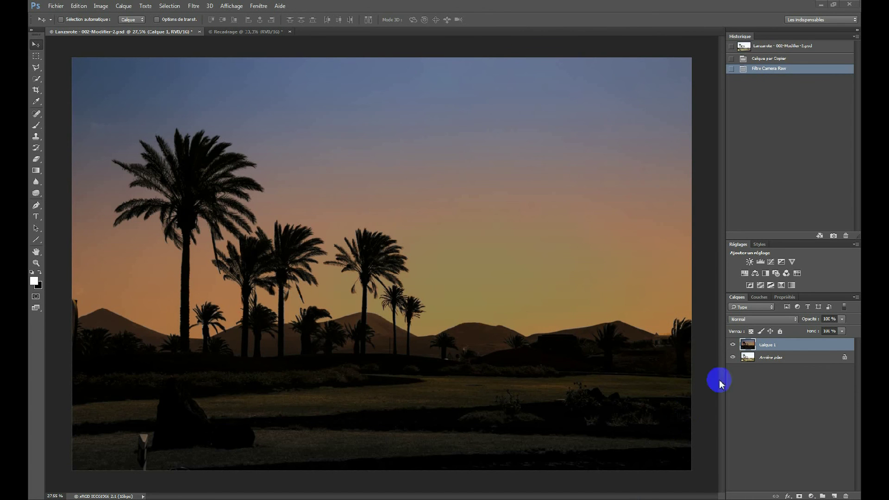
Brighten Calque 1 with Niveaux by lowering the white input level from 255 to 202.
double_click(767, 345)
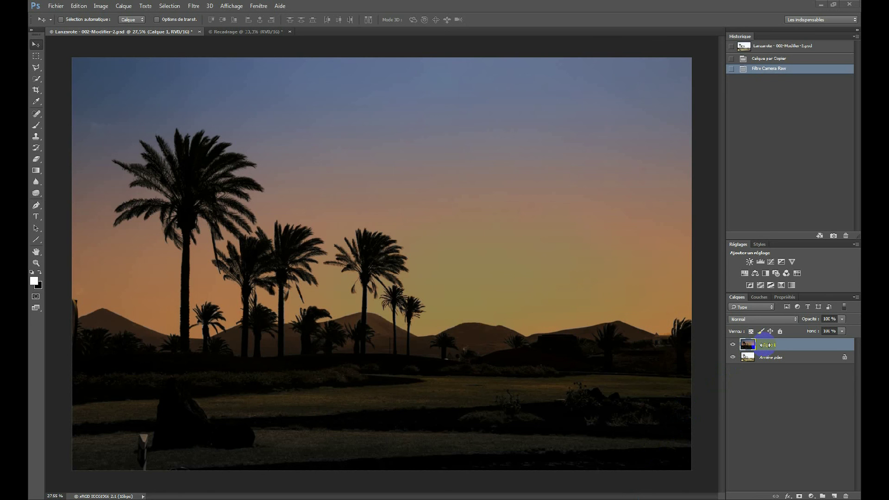
left_click(764, 347)
key("ctrl+l")
left_click(705, 202)
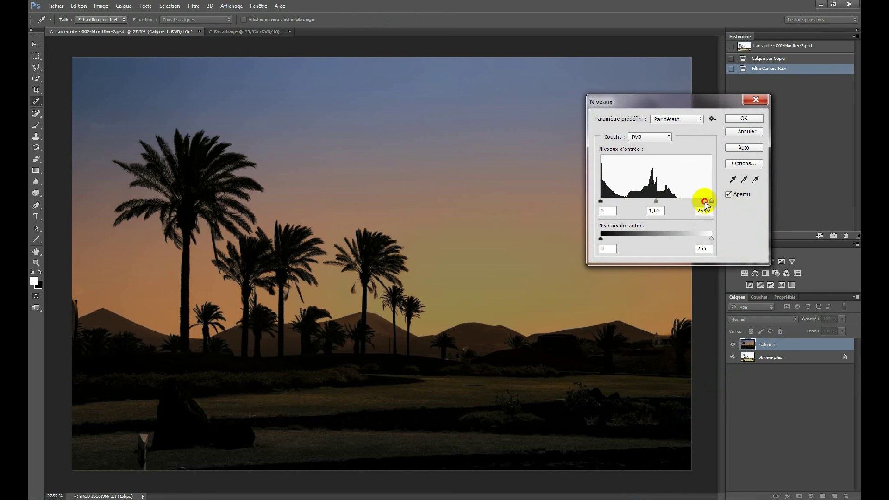
left_click_drag(705, 203, 648, 202)
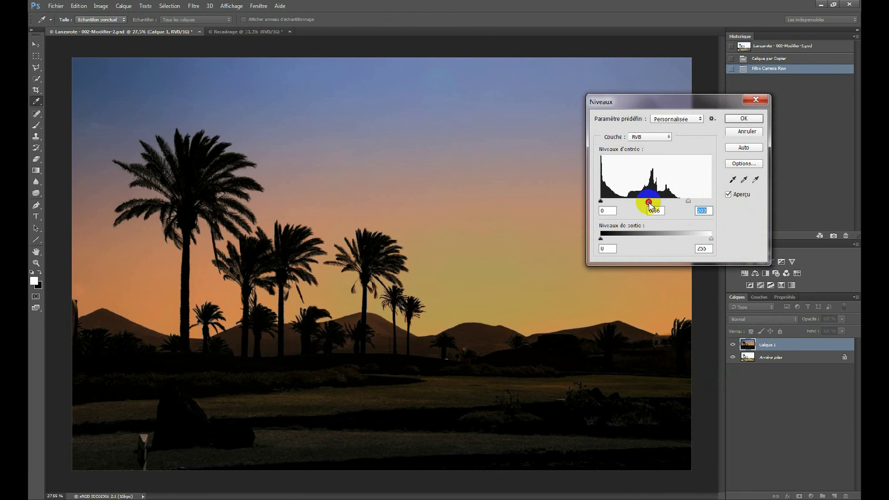
left_click(743, 118)
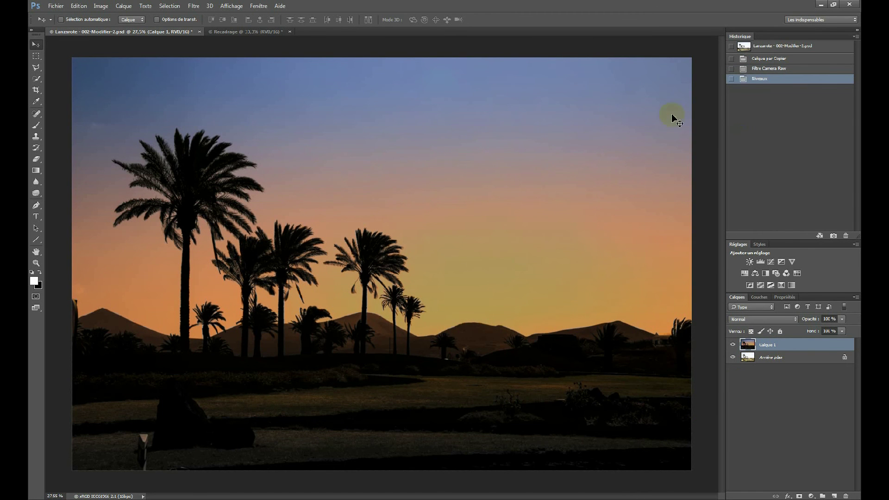
Crop away the top sky, the dark bottom foreground and a strip from each side.
left_click(36, 91)
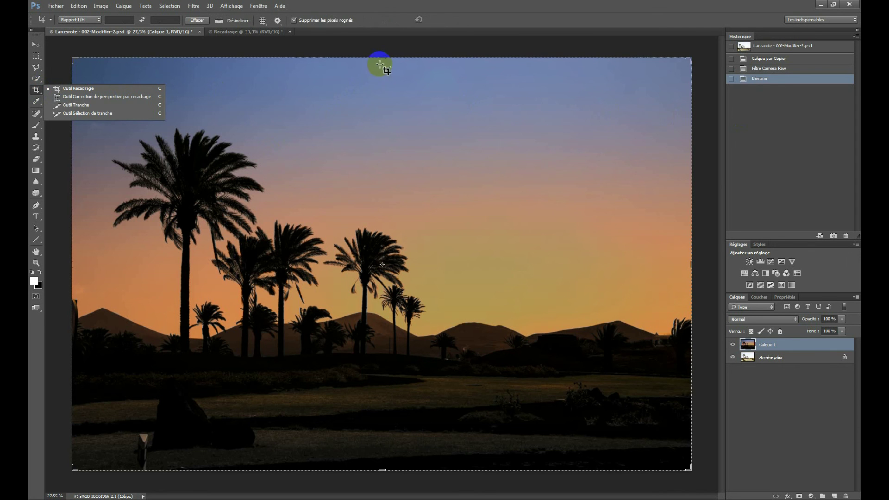
left_click_drag(381, 63, 381, 80)
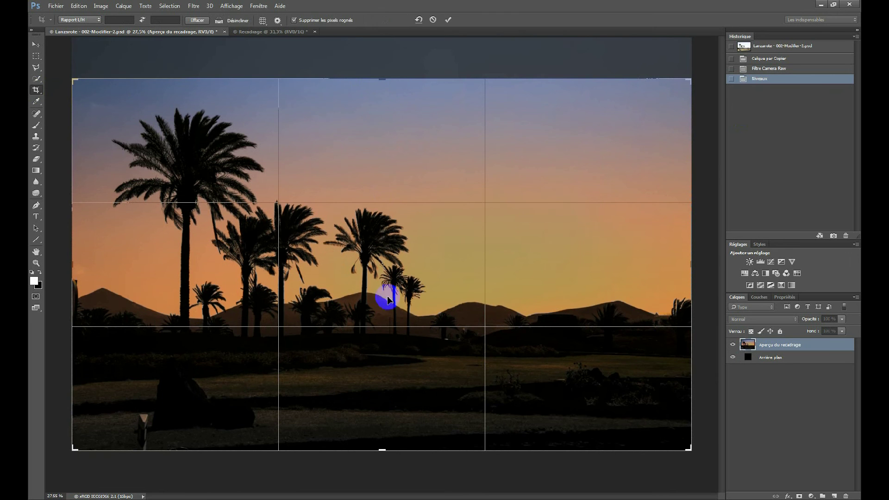
left_click_drag(382, 448, 379, 424)
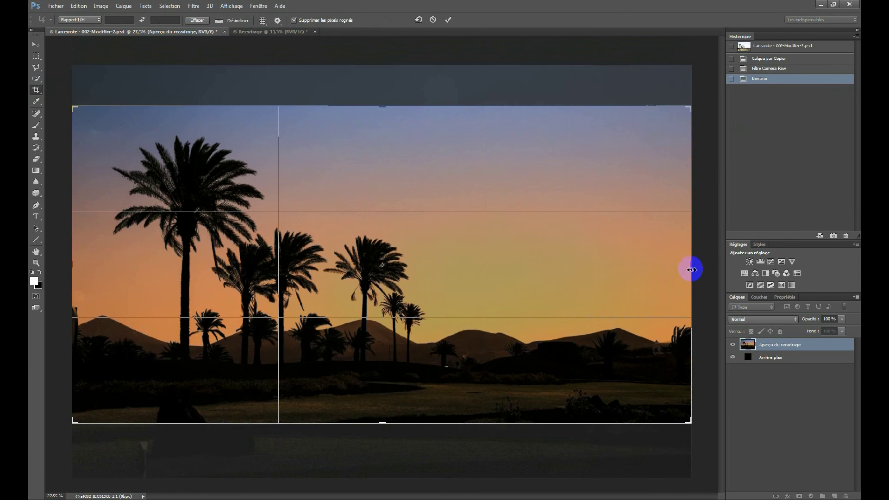
left_click_drag(689, 268, 660, 274)
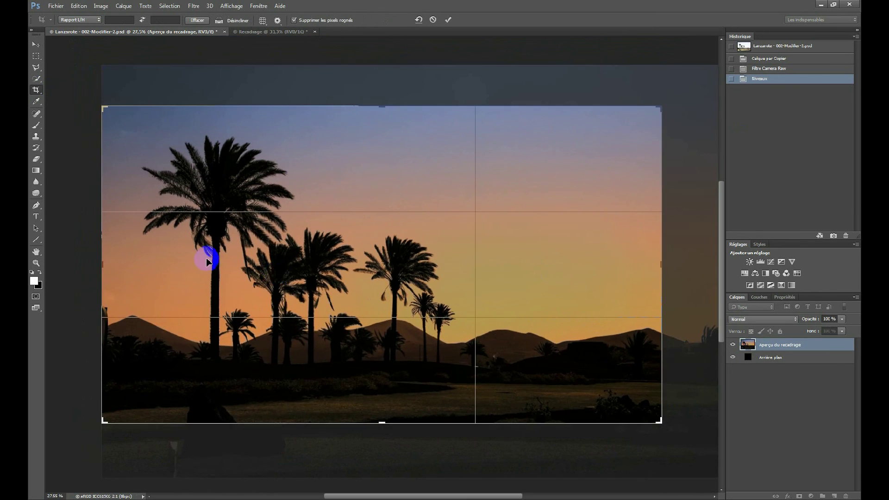
left_click_drag(106, 265, 111, 265)
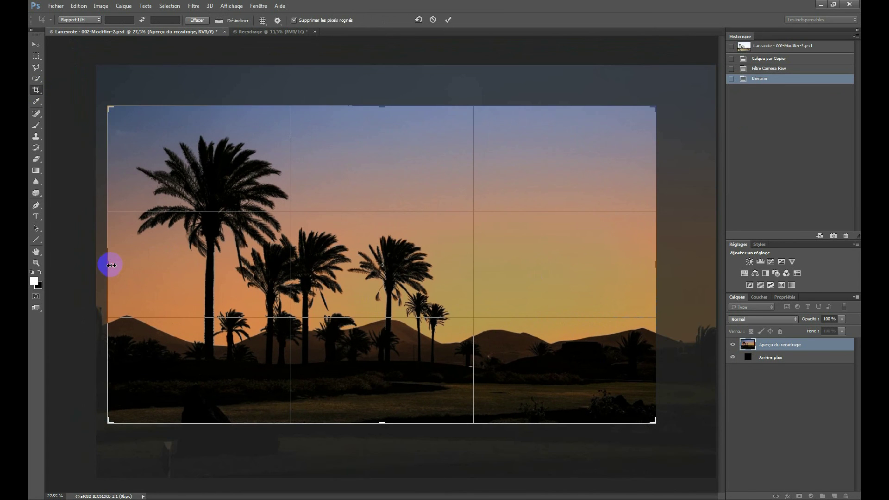
double_click(532, 276)
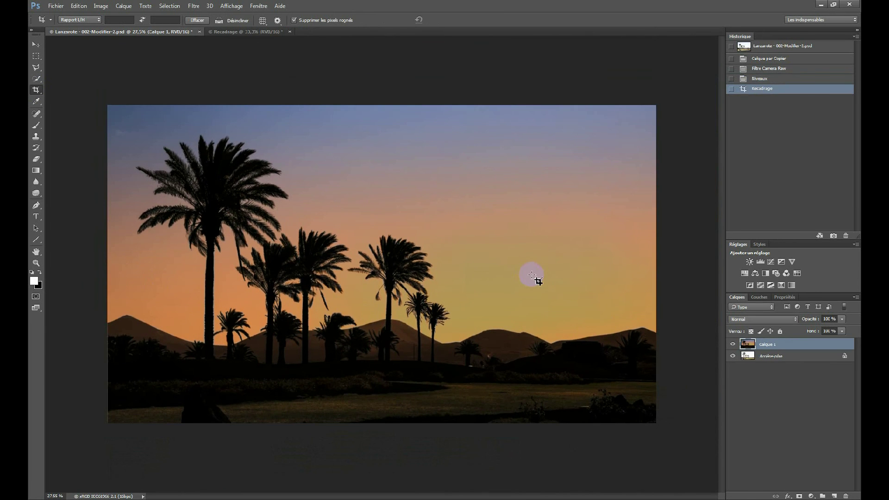
left_click(732, 345)
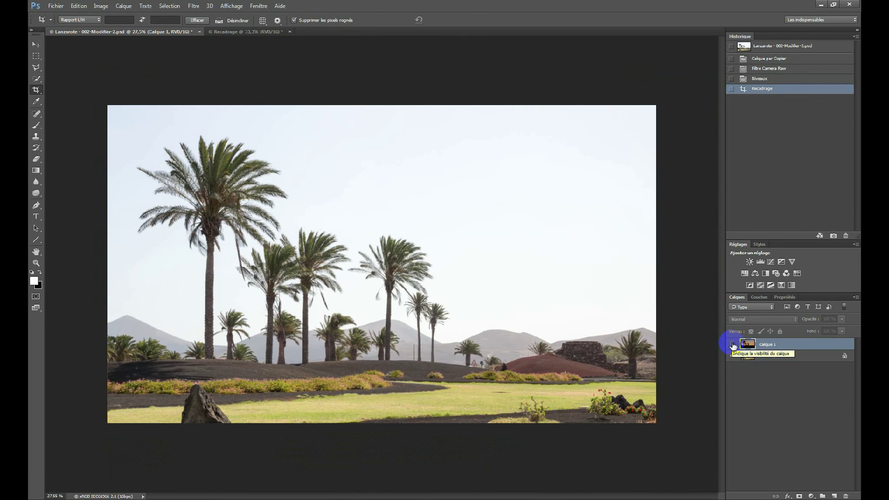
left_click(733, 345)
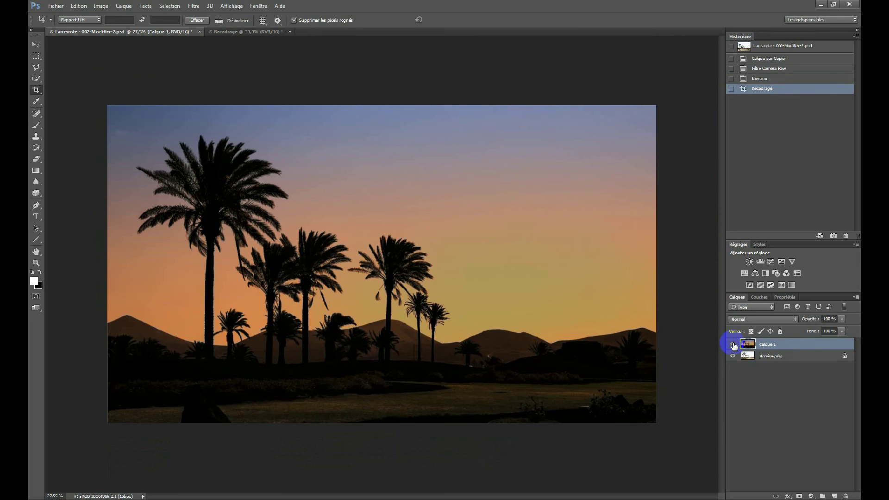